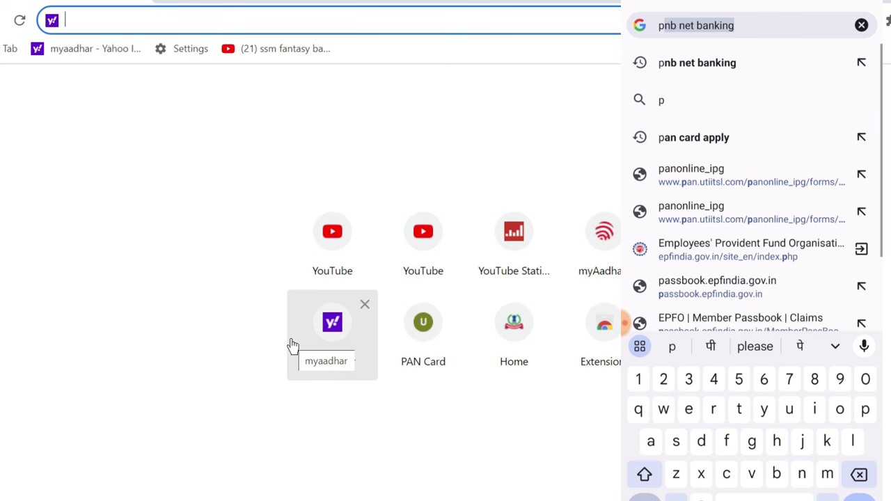
- Start typing the PNB search query in a new Chrome tab
type("n")
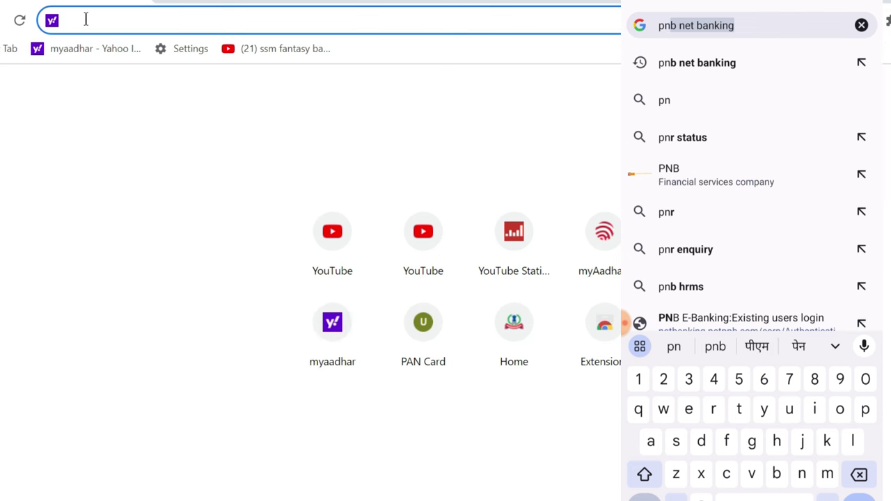
type("pnb")
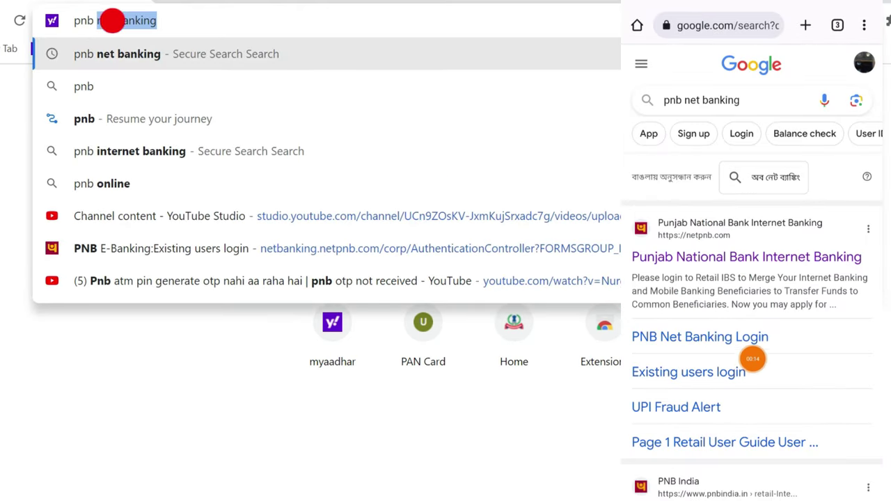
- Search for 'pnb net banking', open the Punjab National Bank site, and go to Retail Internet Banking login
left_click(196, 21)
key("Return")
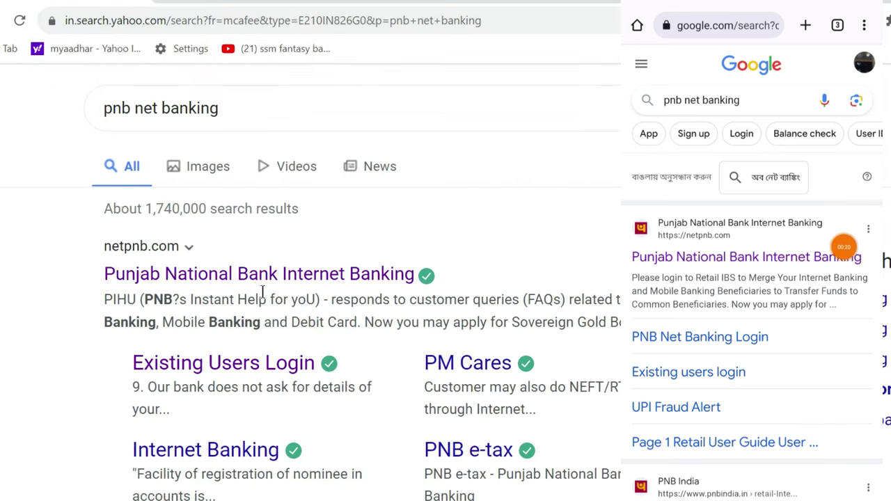
left_click(230, 274)
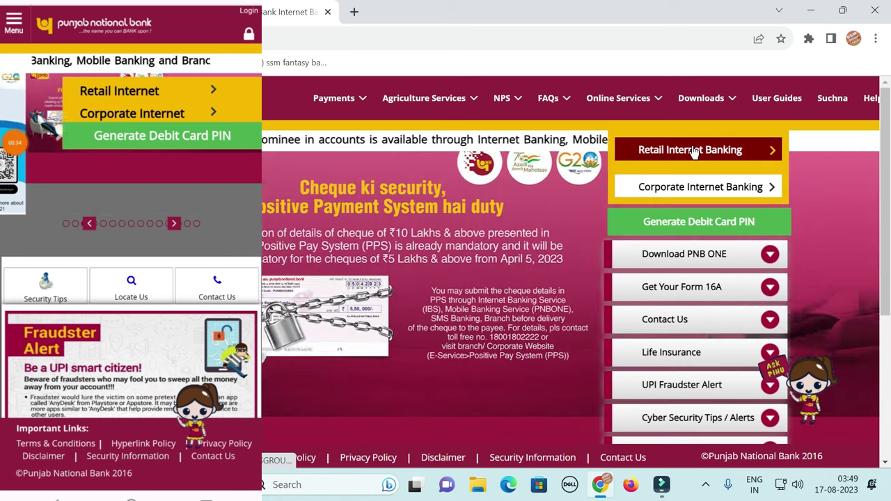
left_click(692, 150)
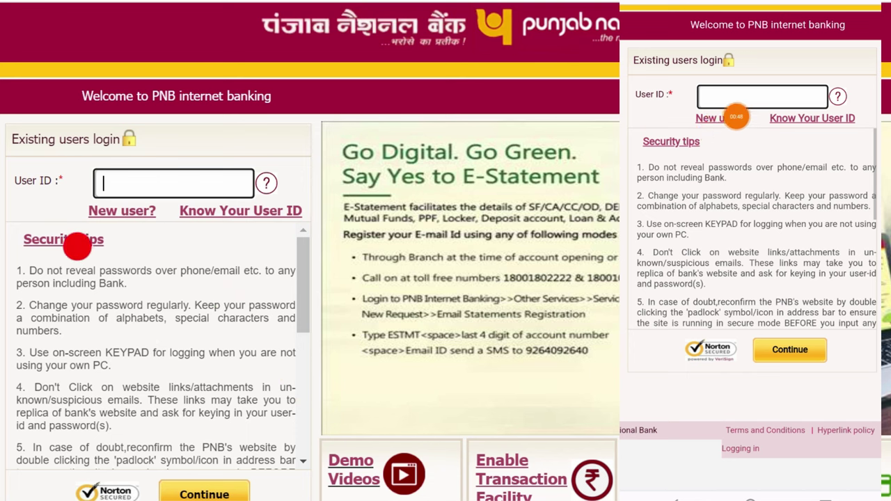
- Begin new-user registration from the retail internet banking login page
left_click(129, 213)
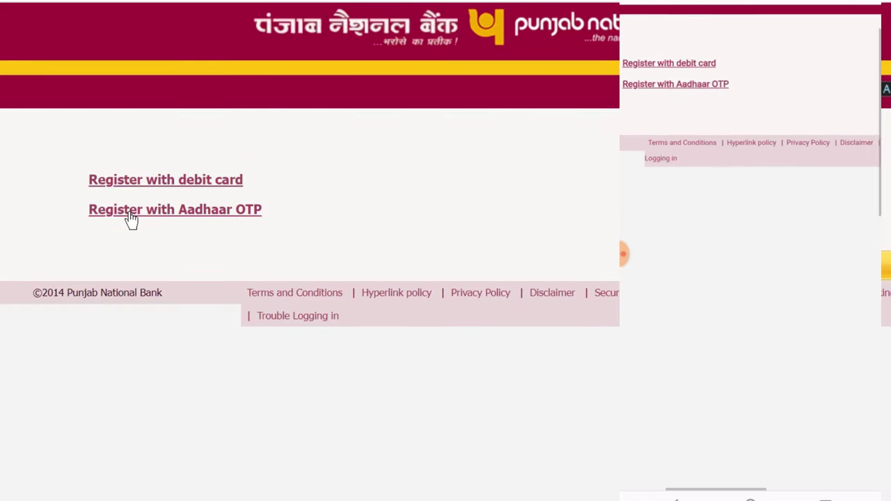
- Choose 'New user?' to show the debit card and Aadhaar OTP registration routes
left_click(81, 202)
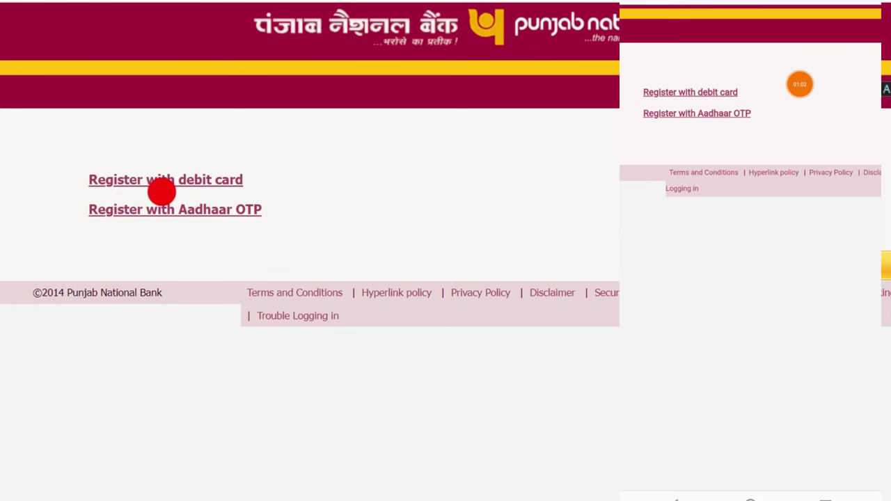
- Pick 'Register with debit card' to reach the Step-1 Online User Registration form
left_click(153, 185)
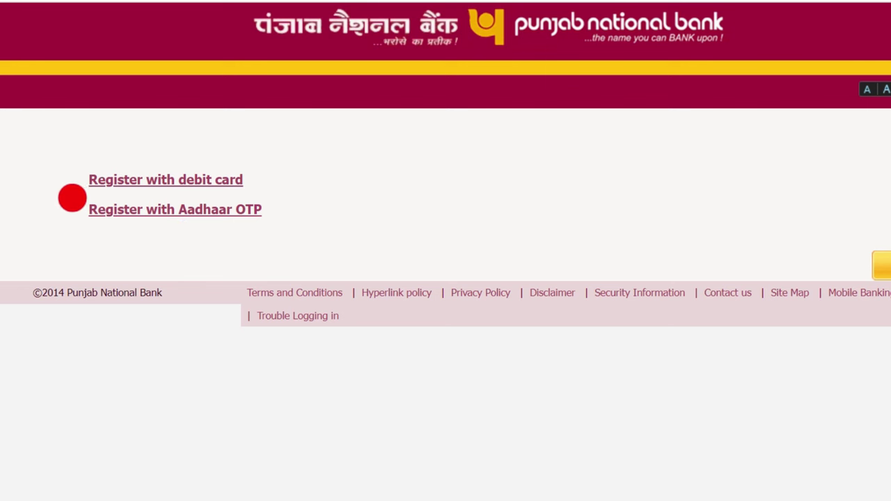
left_click(170, 181)
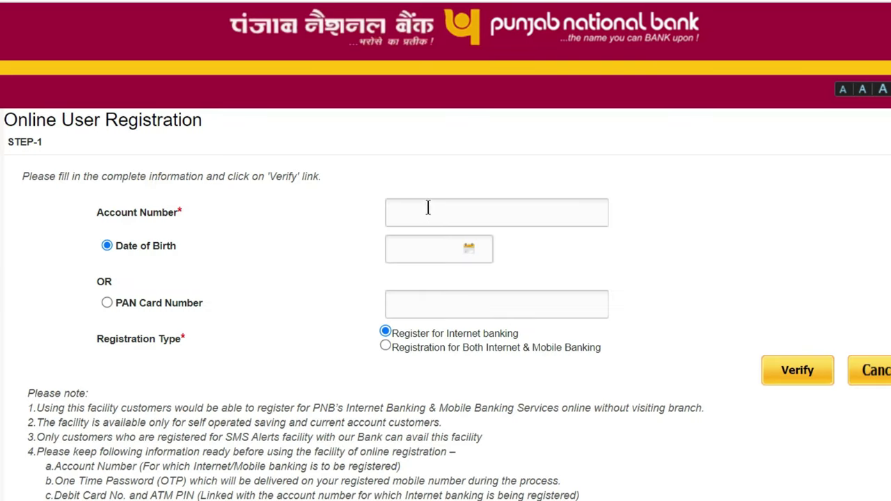
- Enter the account number and keep Date of Birth as the verification method
left_click(409, 218)
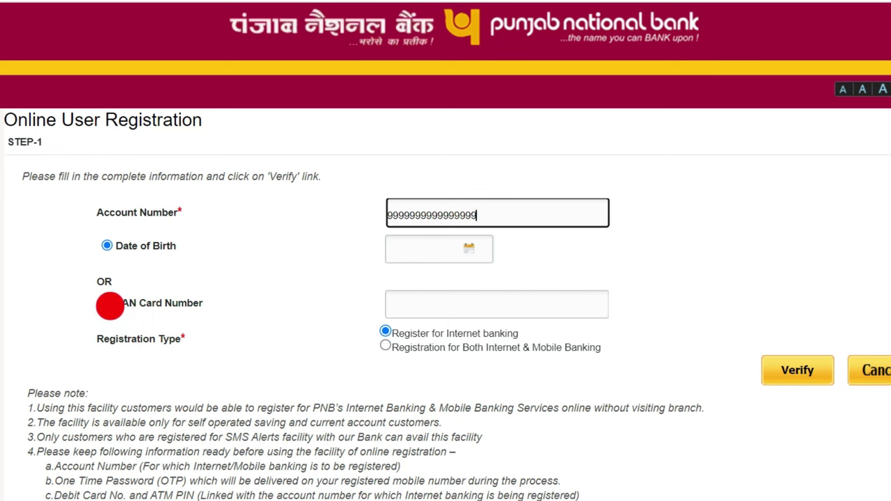
left_click(108, 305)
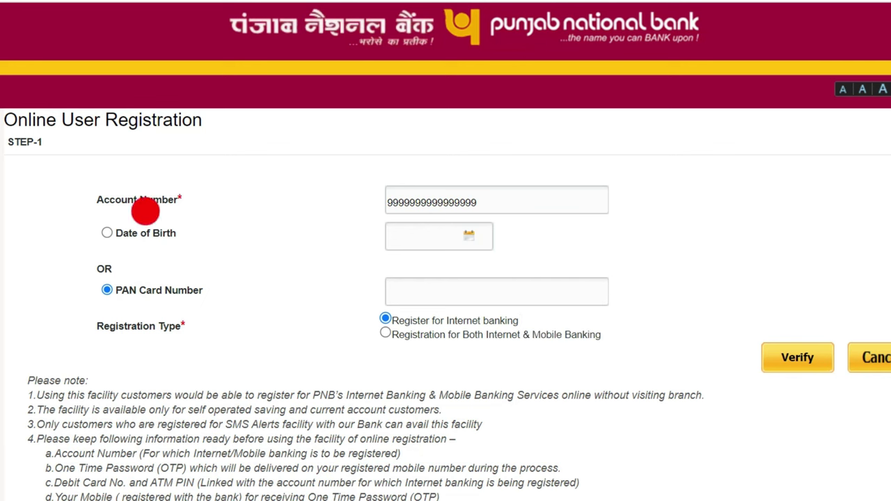
left_click(106, 233)
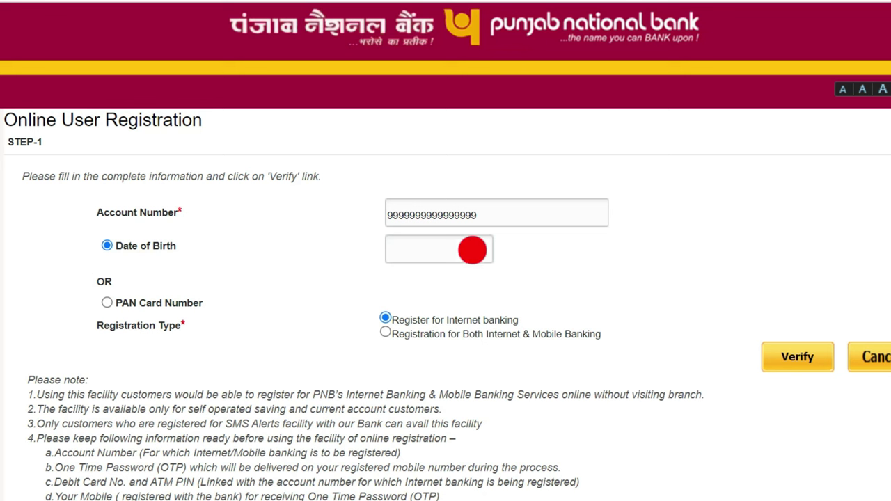
left_click(473, 250)
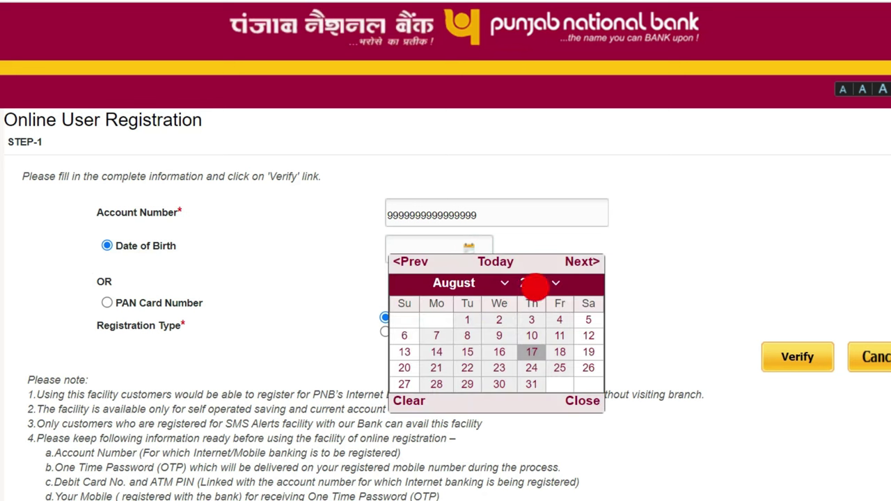
left_click(536, 283)
scroll(543, 225, "up", 10)
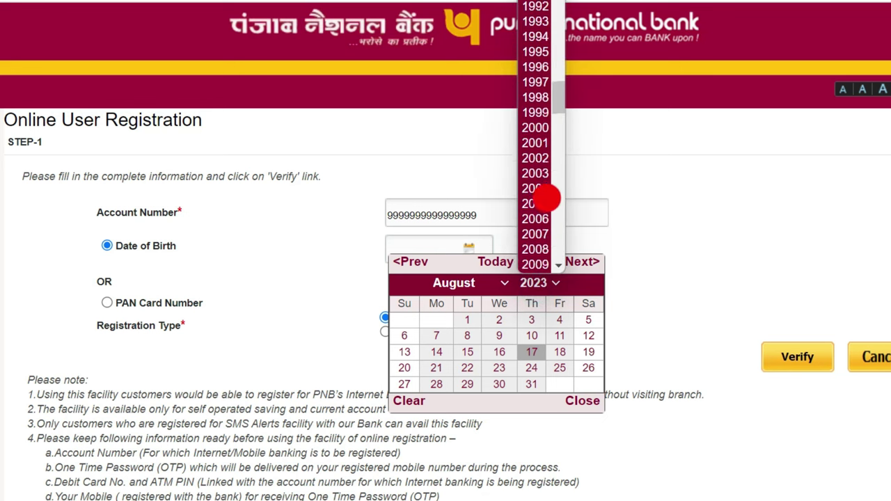
left_click(538, 143)
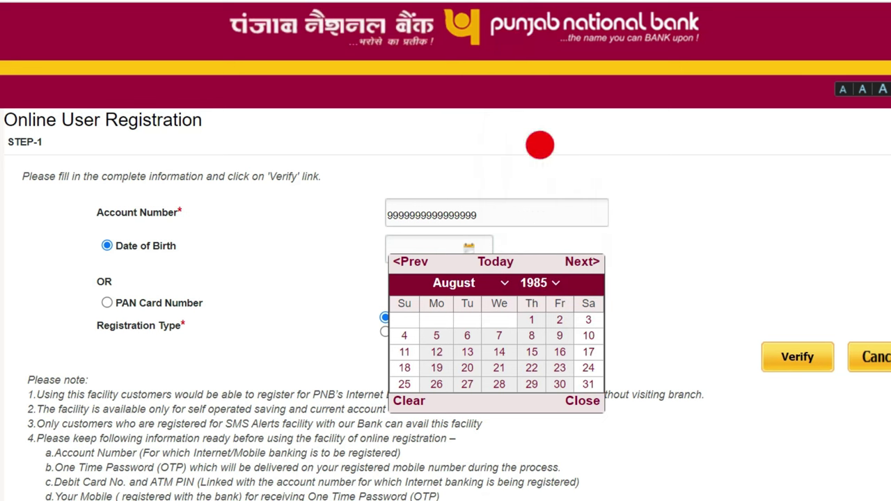
left_click(479, 283)
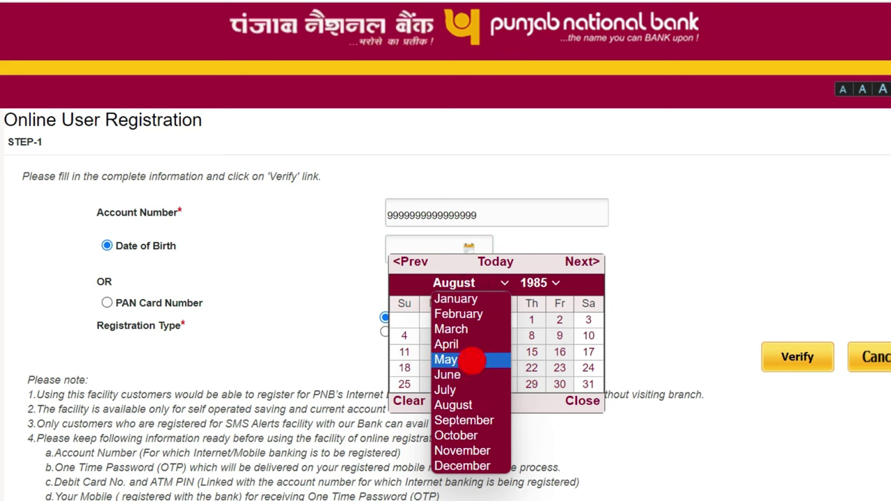
left_click(472, 361)
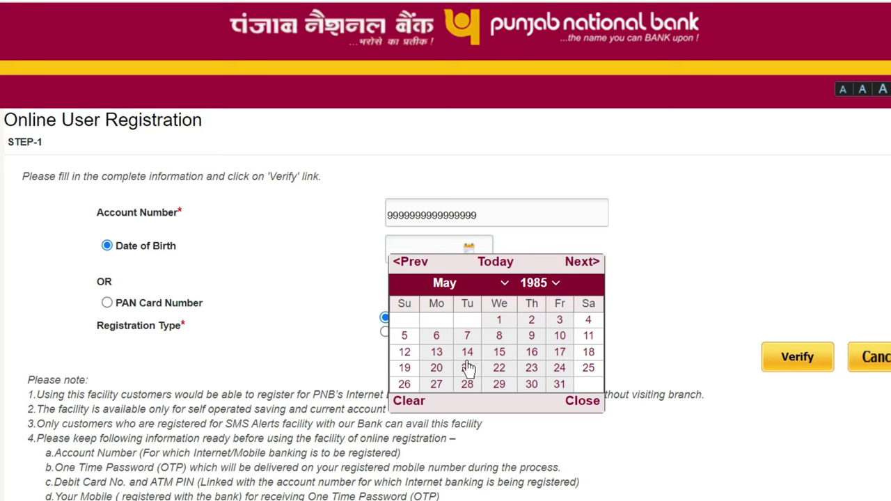
left_click(466, 369)
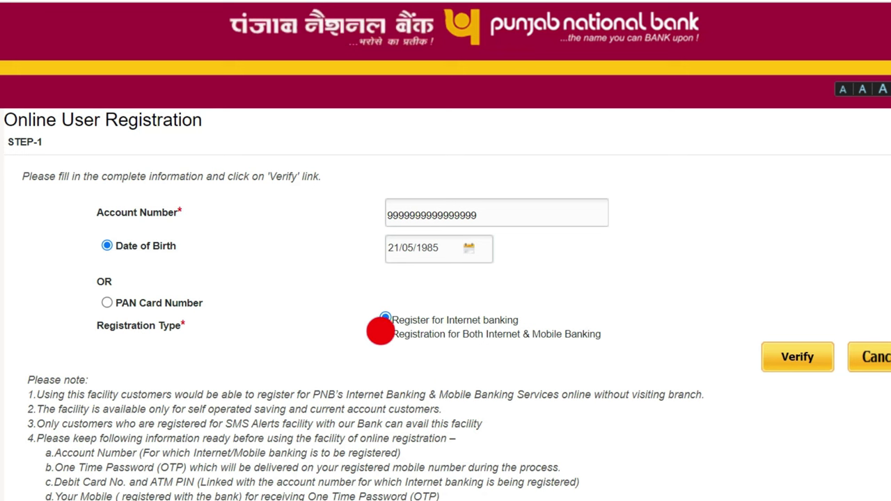
left_click(384, 334)
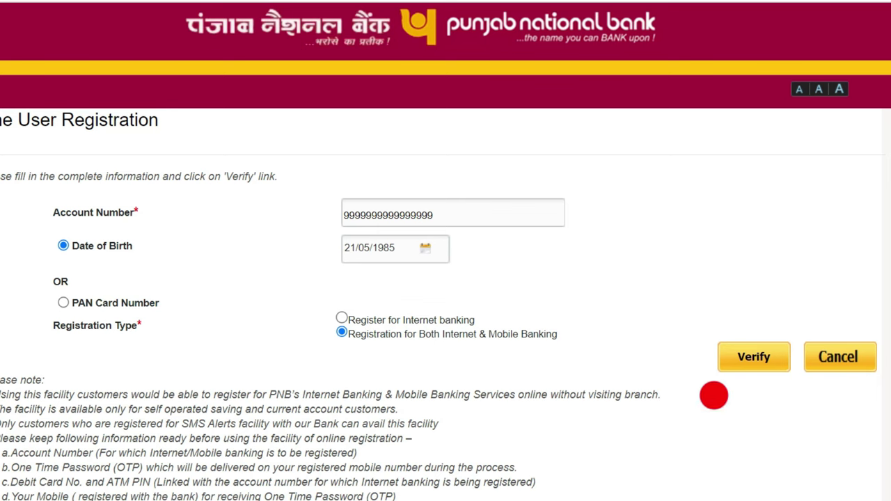
- Verify the Step-1 details and move to the Step-2 one-time password field
left_click(750, 362)
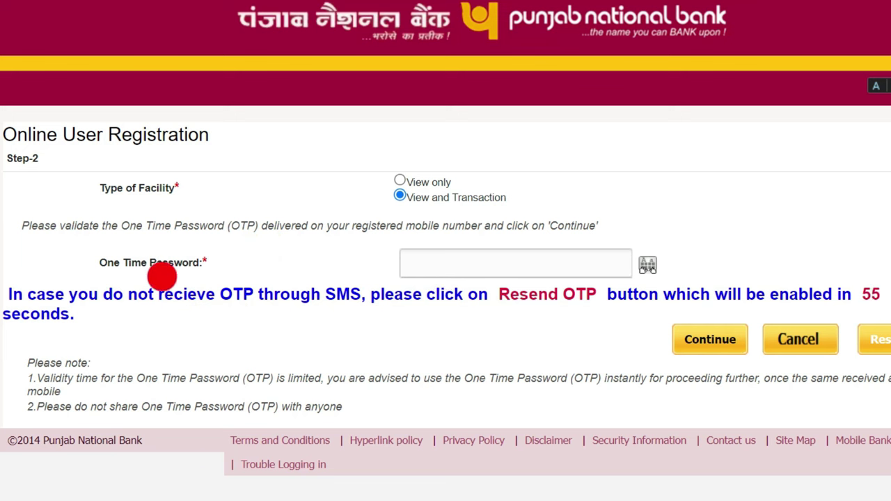
left_click(459, 261)
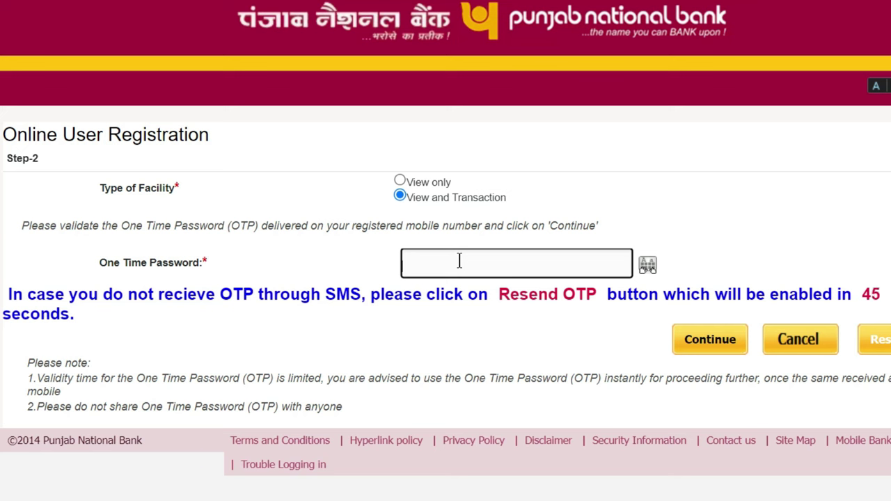
- Enter the one-time password received by SMS and continue
type("••")
left_click(710, 348)
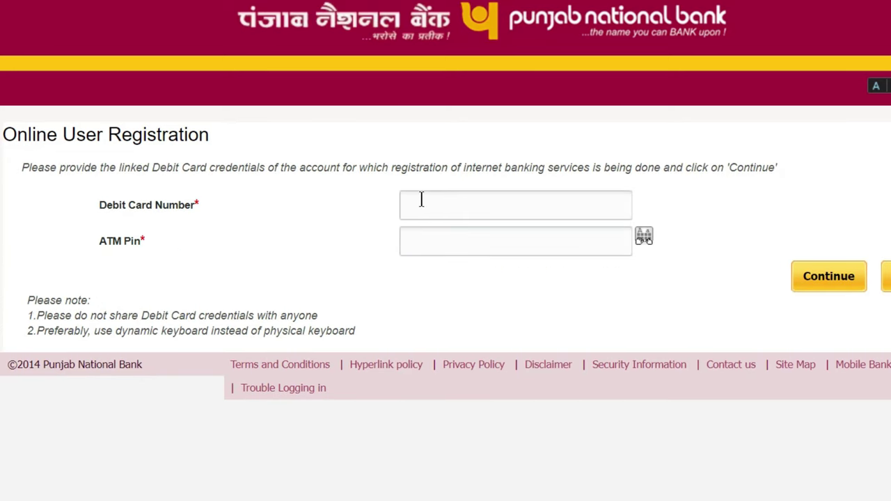
- Enter the debit card number and ATM PIN, then submit to reach password setup
left_click(424, 201)
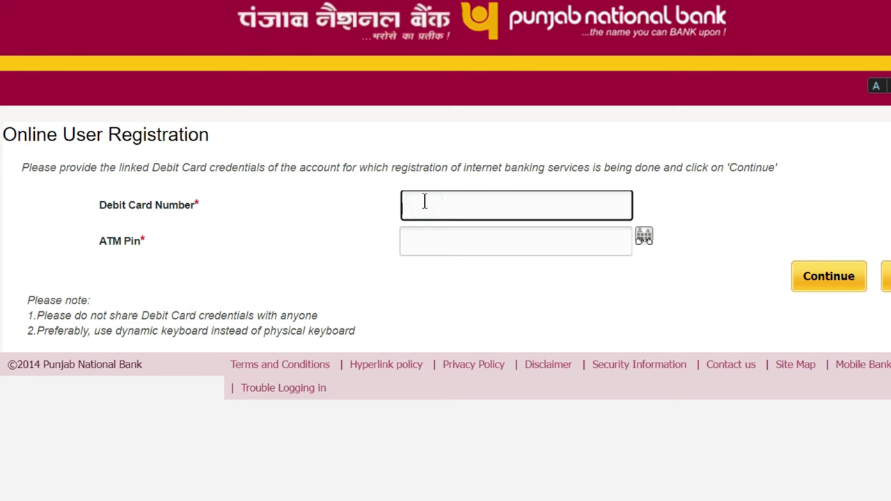
type("6070XXXXXXXXXXXX")
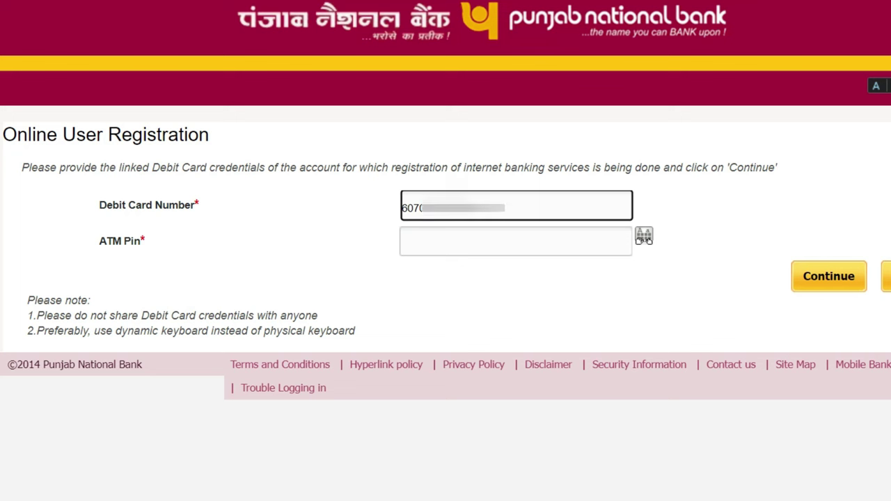
left_click(494, 249)
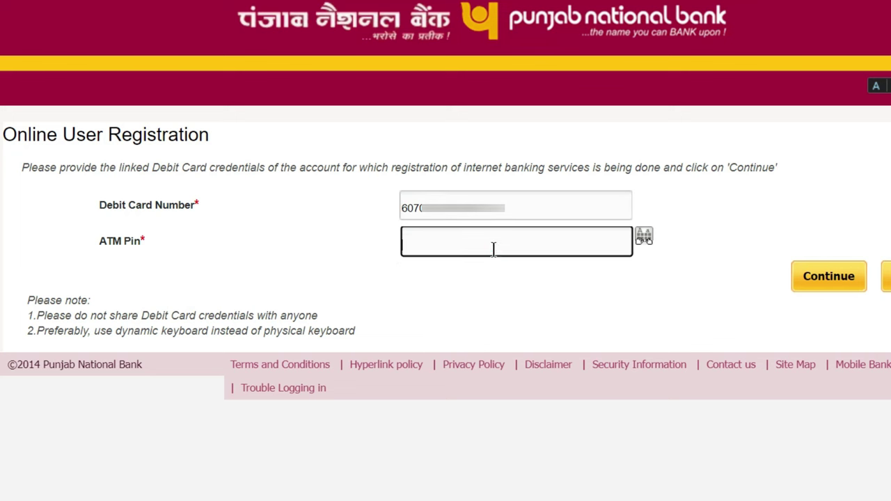
type("XXXX")
left_click_drag(397, 281, 437, 259)
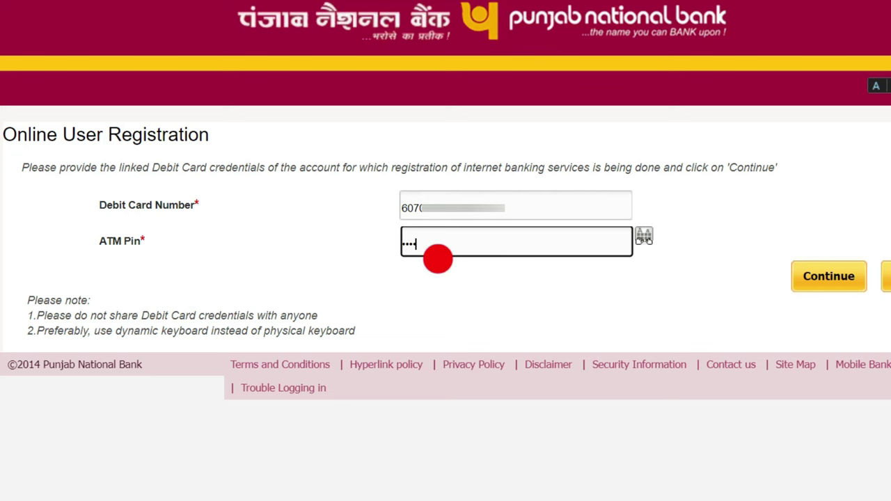
left_click(826, 276)
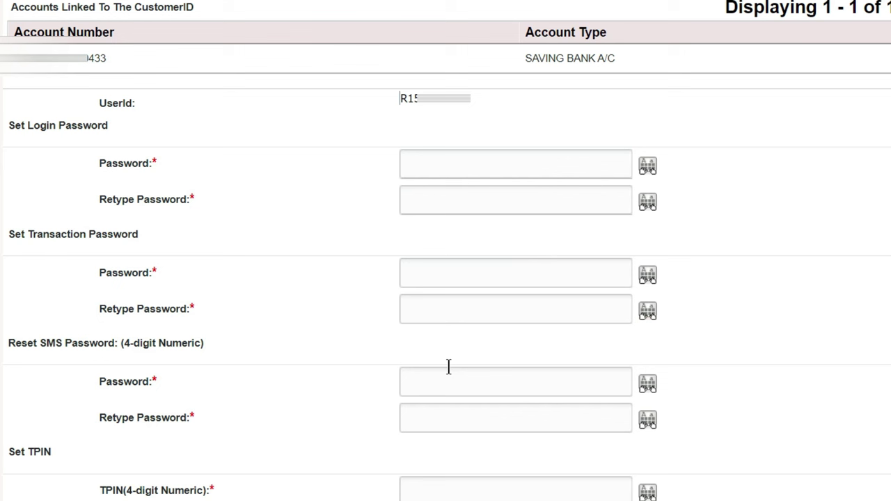
- Enter the new login password in both Password and Retype Password fields, rated Fair strength
left_click(434, 167)
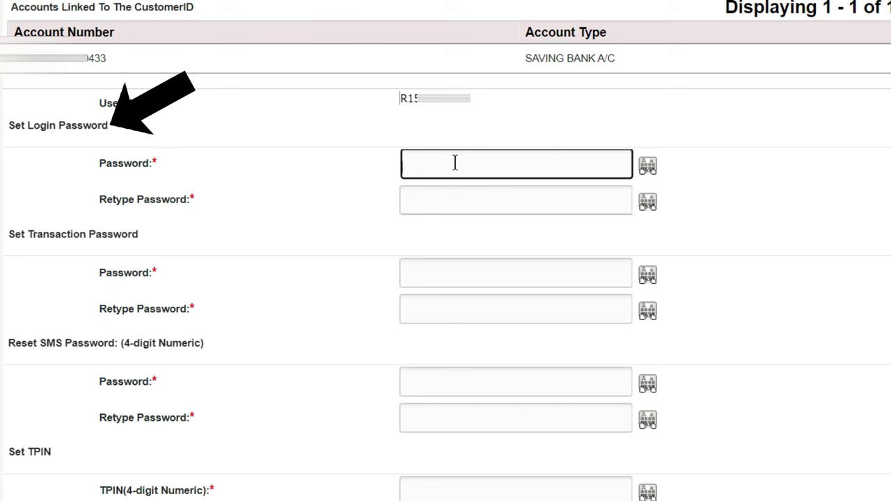
type("a")
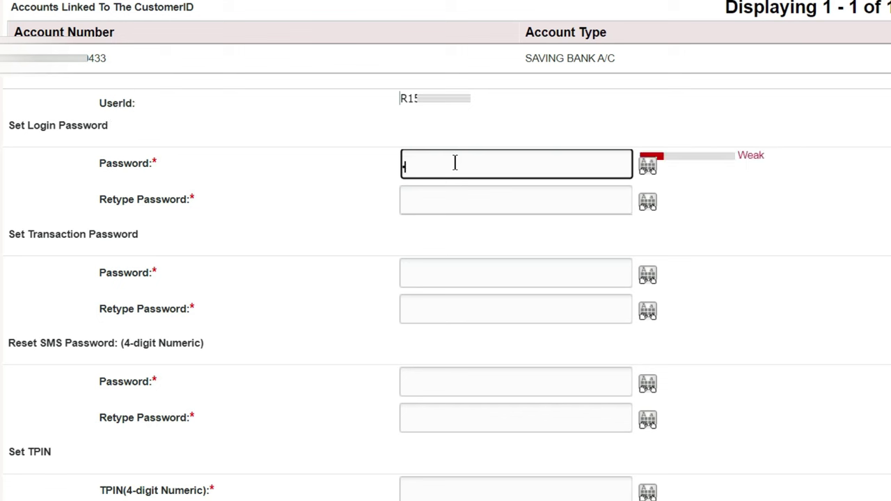
type("a")
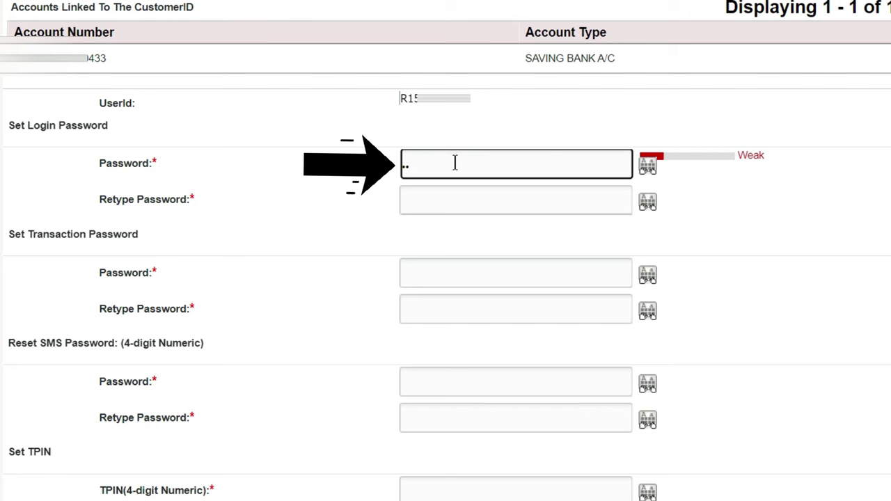
type("aaaaaa")
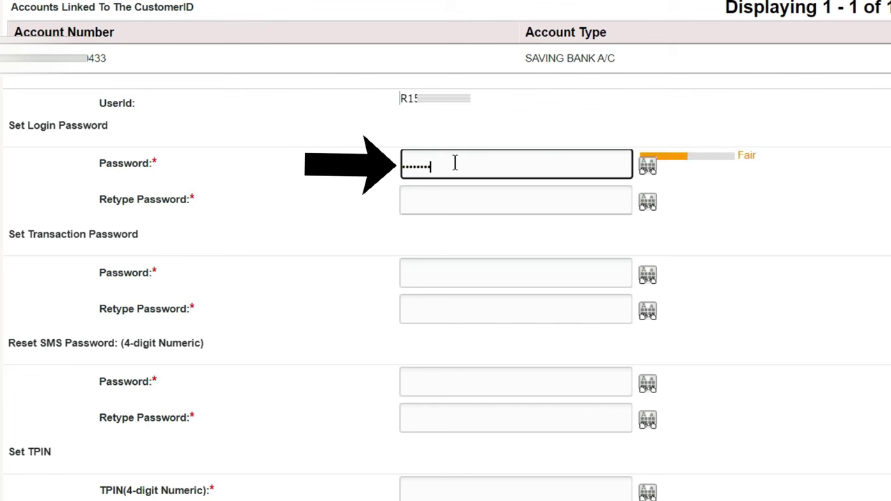
type("a")
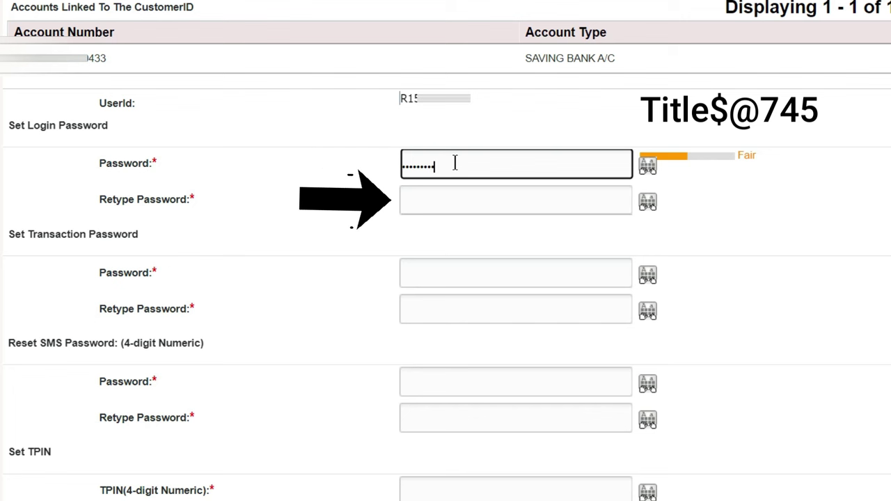
left_click(434, 202)
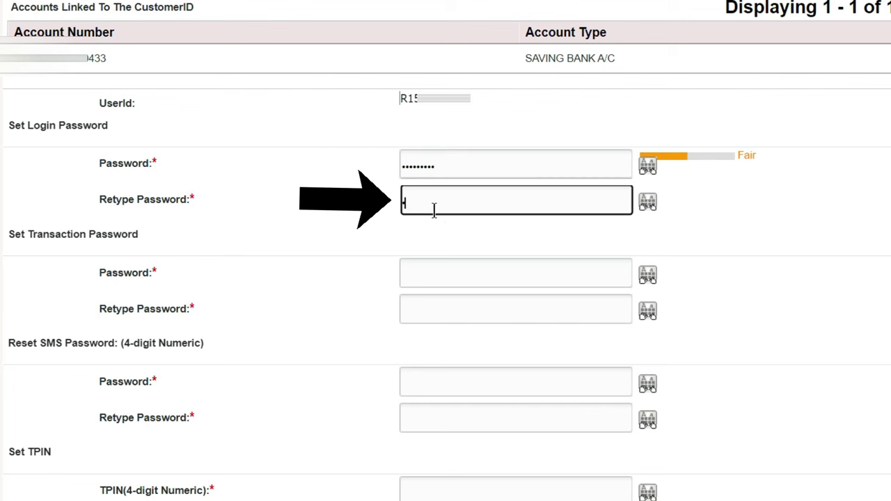
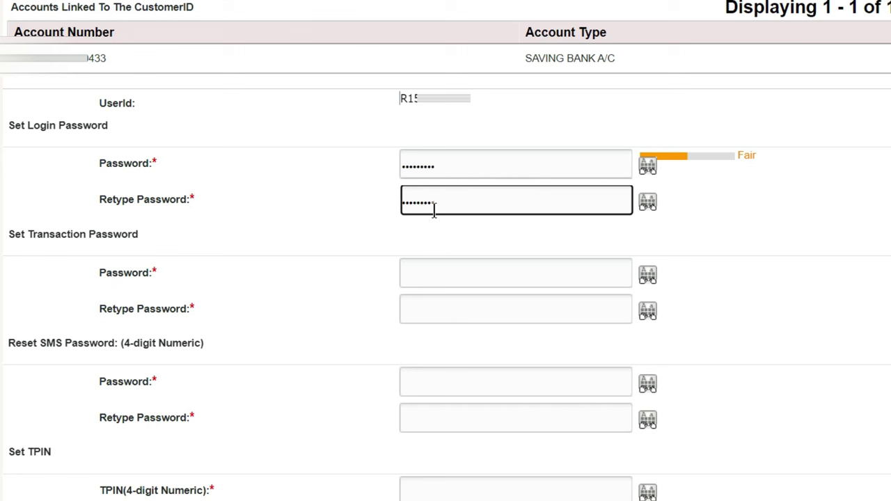